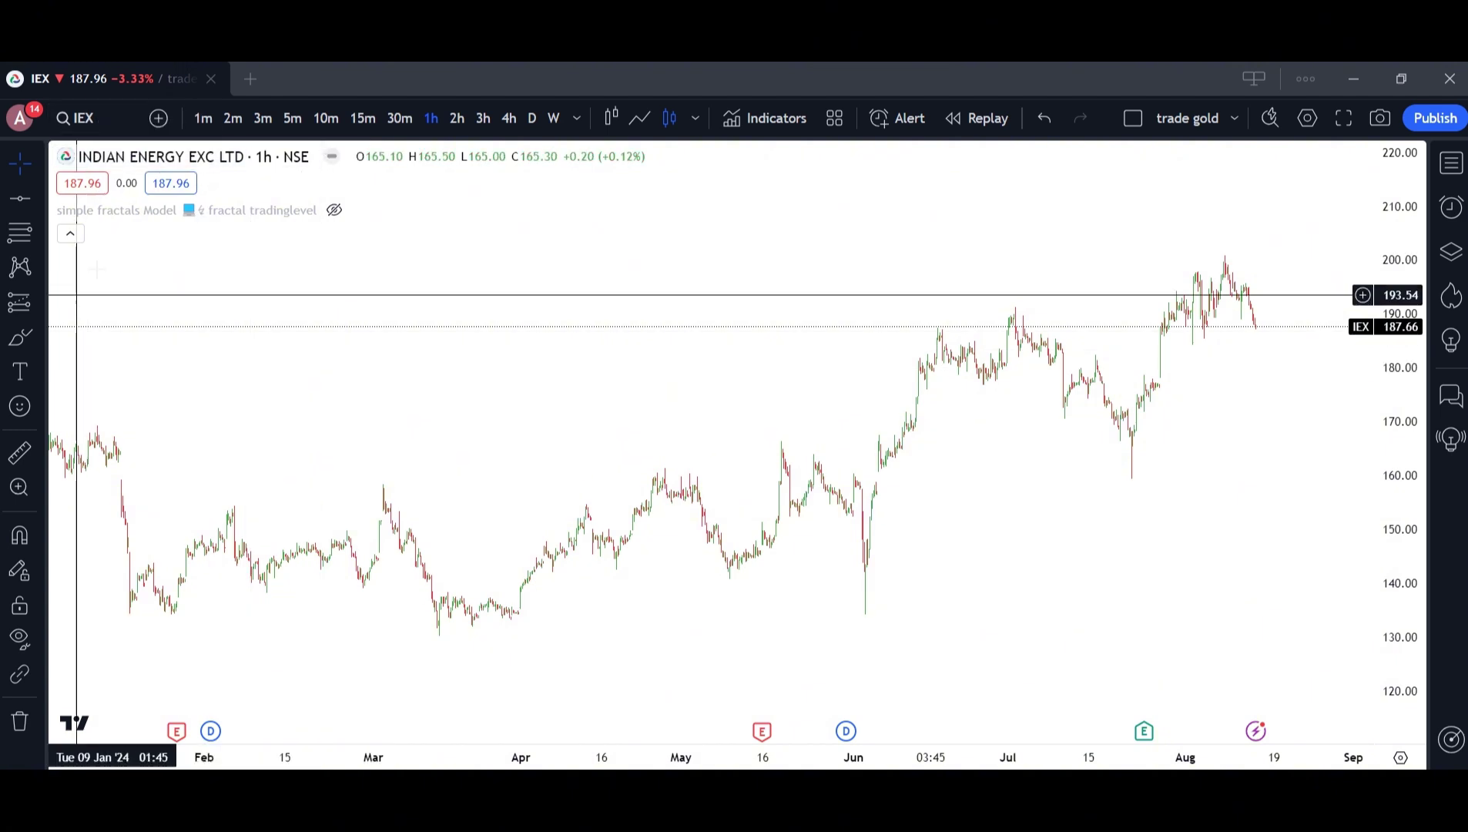
{"action": "left_click_drag", "start_coordinate": [607, 415], "coordinate": [557, 379]}
{"action": "left_click_drag", "start_coordinate": [1399, 610], "coordinate": [1399, 568]}
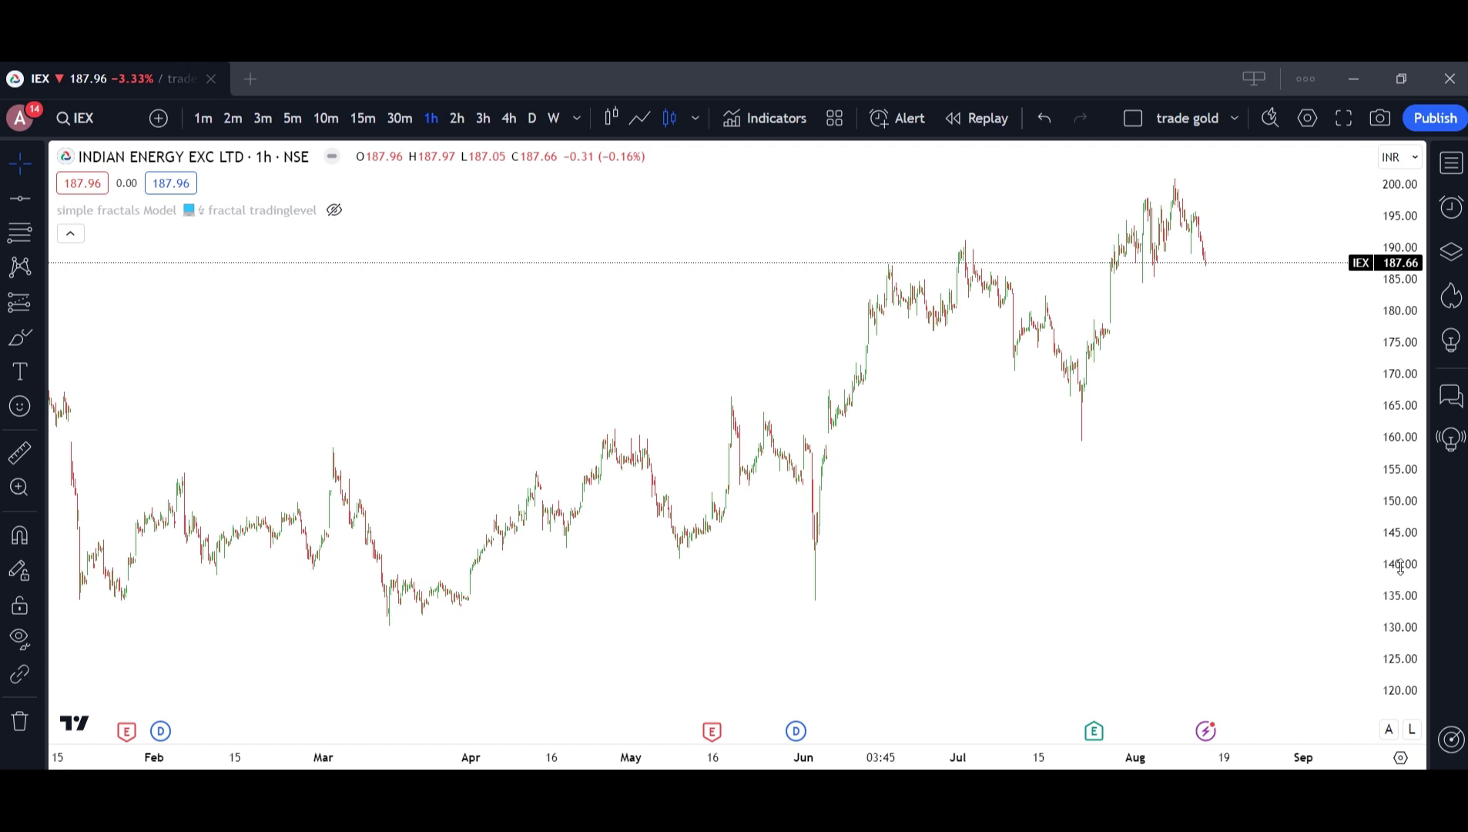
{"action": "left_click_drag", "start_coordinate": [1263, 578], "coordinate": [1261, 593]}
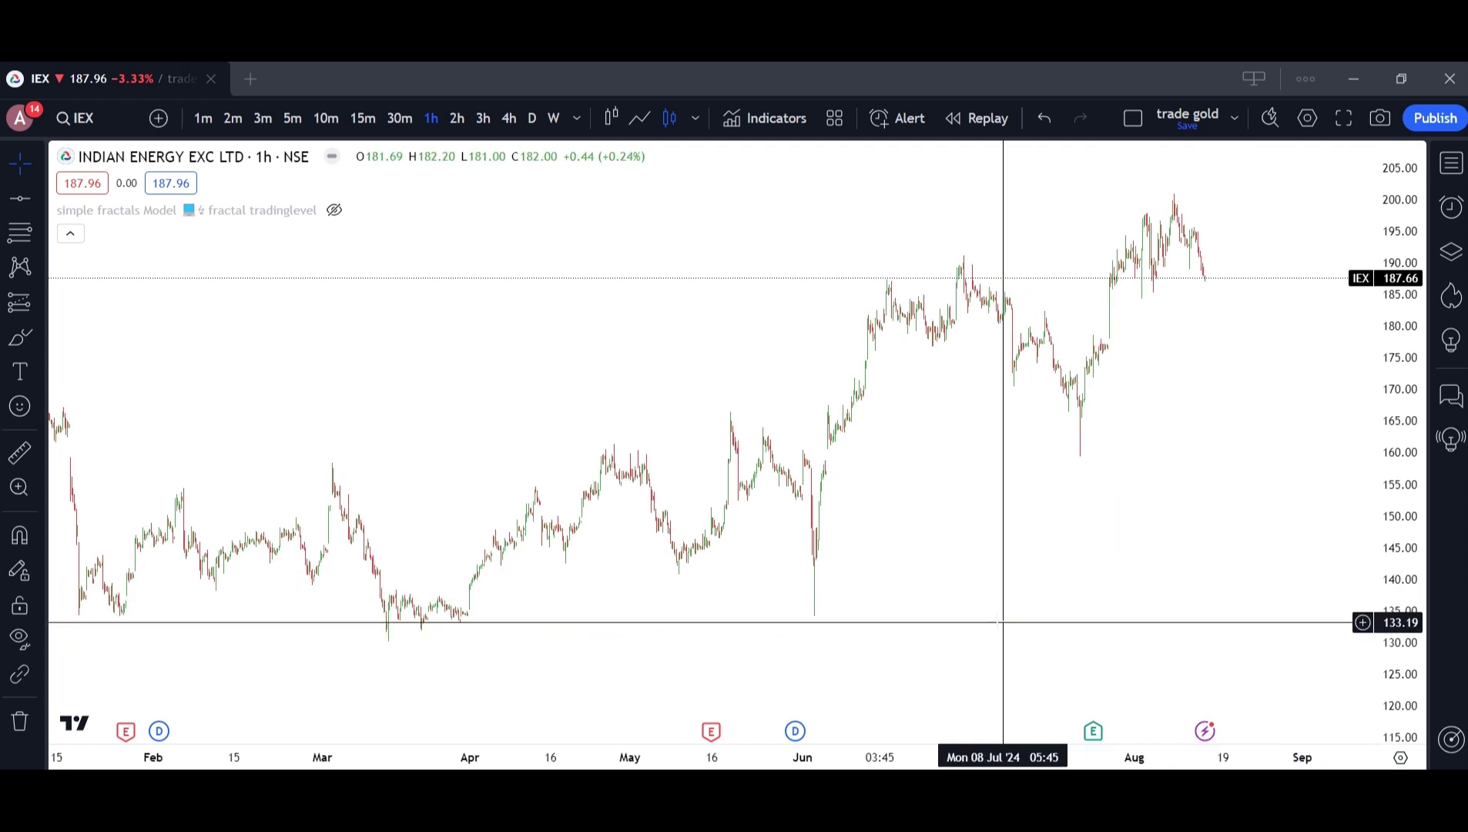
{"action": "left_click_drag", "start_coordinate": [1039, 579], "coordinate": [1035, 592]}
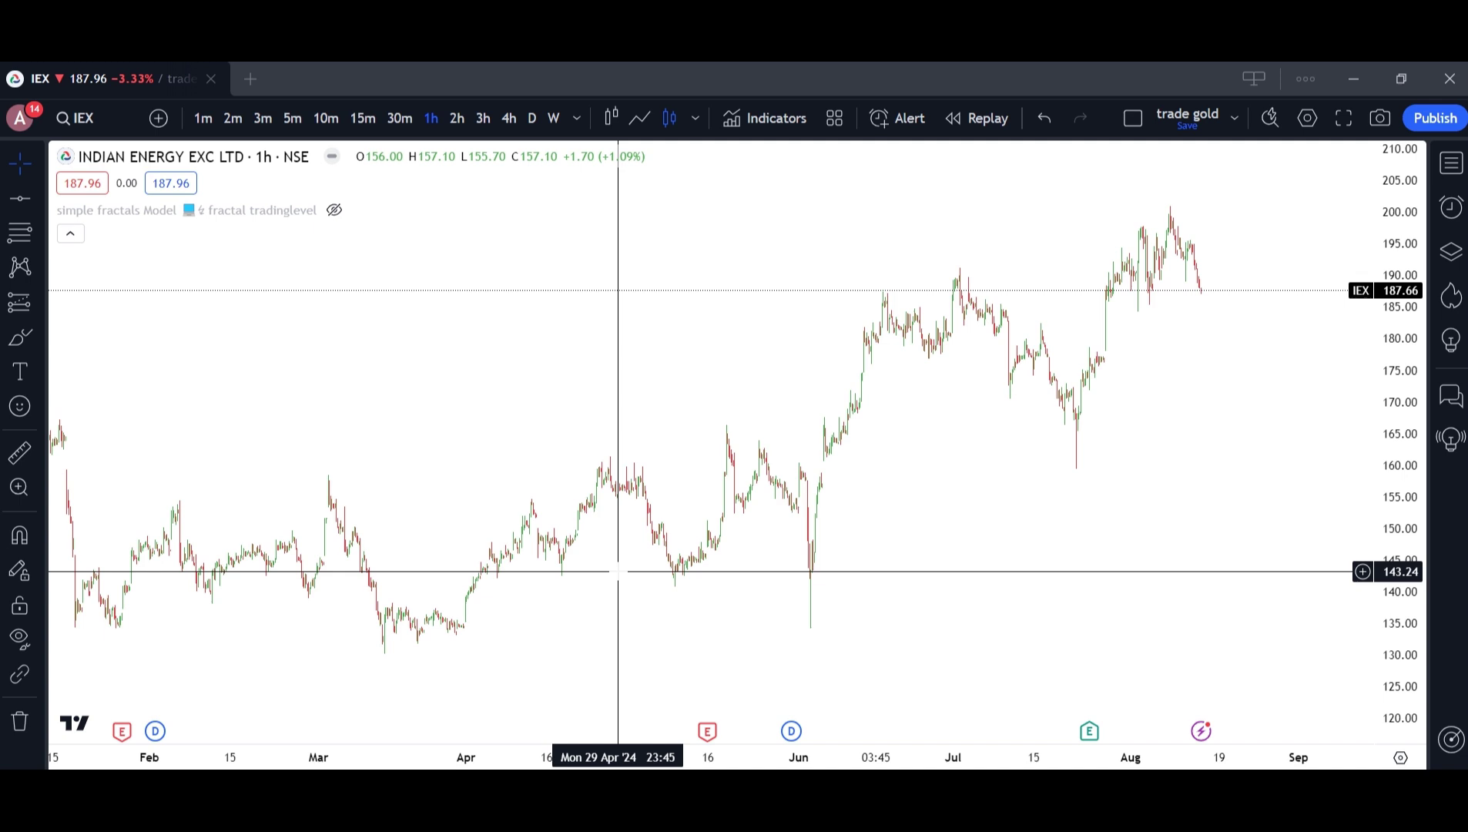
{"action": "scroll", "coordinate": [644, 442], "scroll_direction": "up", "scroll_amount": 3}
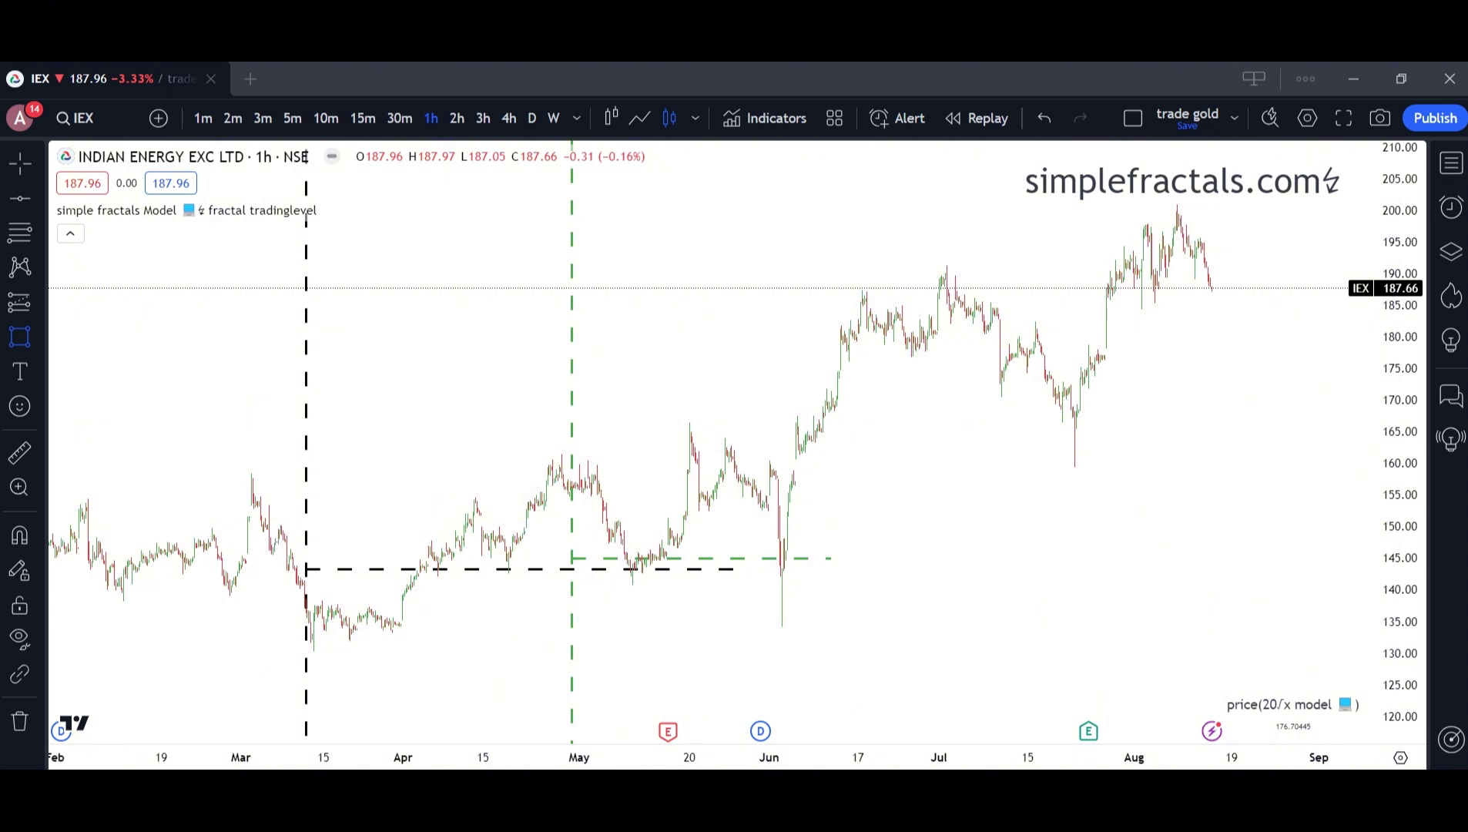
Try outlining the price action between the black and green dashed verticals with a rectangle and a bars pattern, and delete both drawings.
{"action": "mouse_move", "coordinate": [305, 684]}
{"action": "left_mouse_down"}
{"action": "mouse_move", "coordinate": [397, 475]}
{"action": "mouse_move", "coordinate": [534, 366]}
{"action": "mouse_move", "coordinate": [572, 363]}
{"action": "left_mouse_up"}
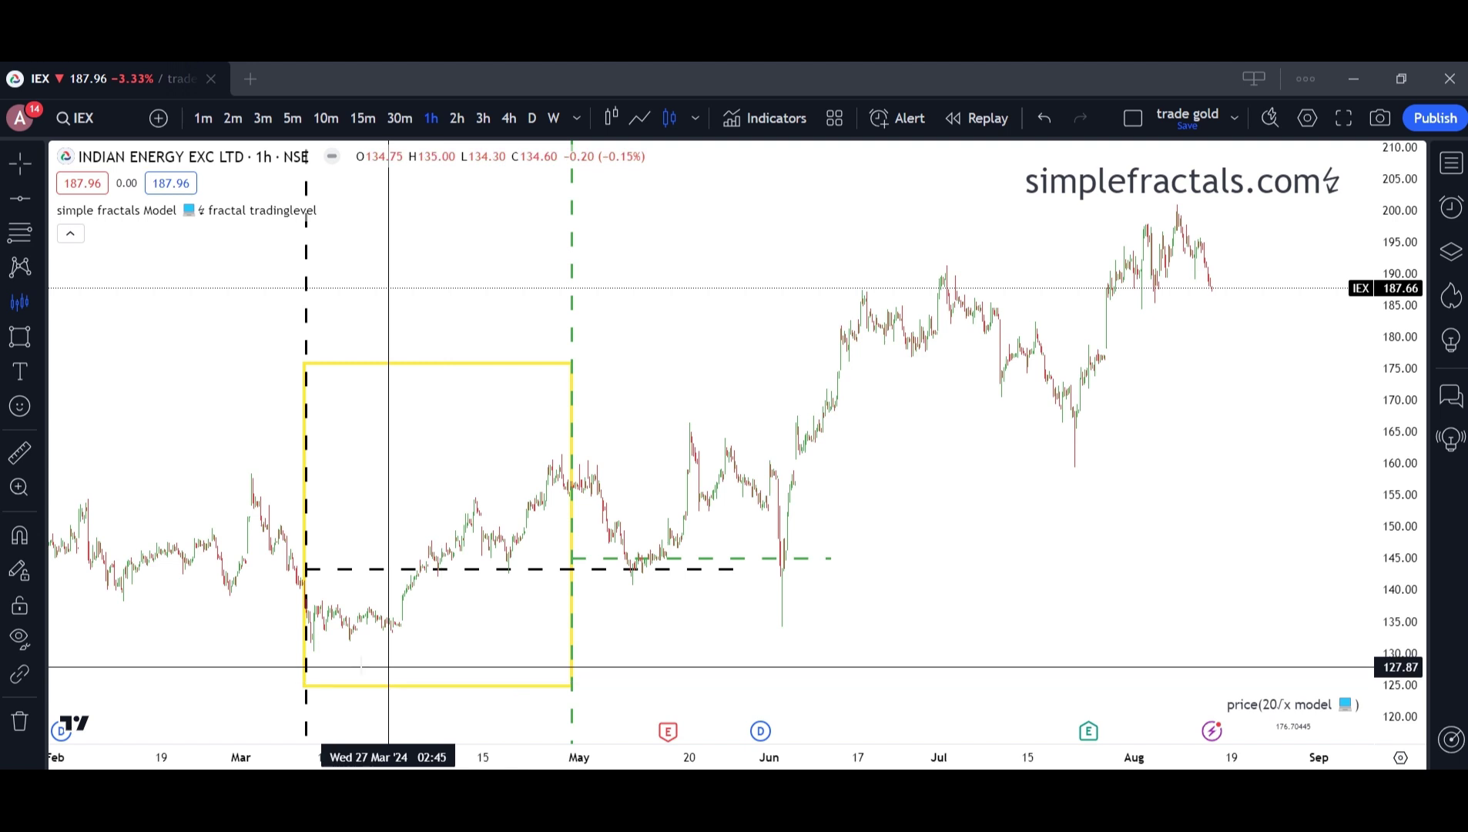
{"action": "left_click", "coordinate": [309, 592]}
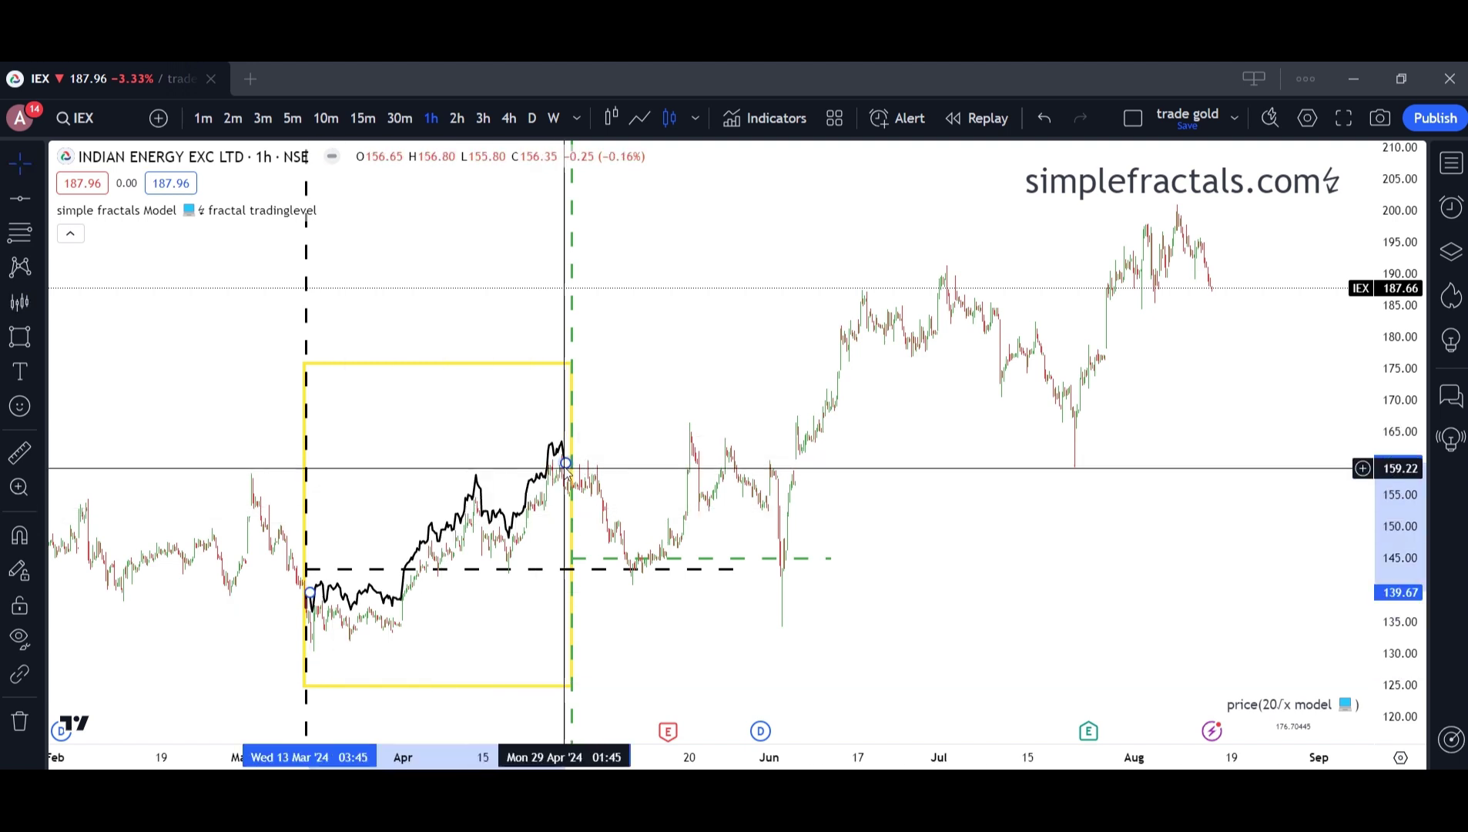
{"action": "left_click", "coordinate": [1265, 160]}
{"action": "left_click_drag", "start_coordinate": [1265, 161], "coordinate": [560, 479]}
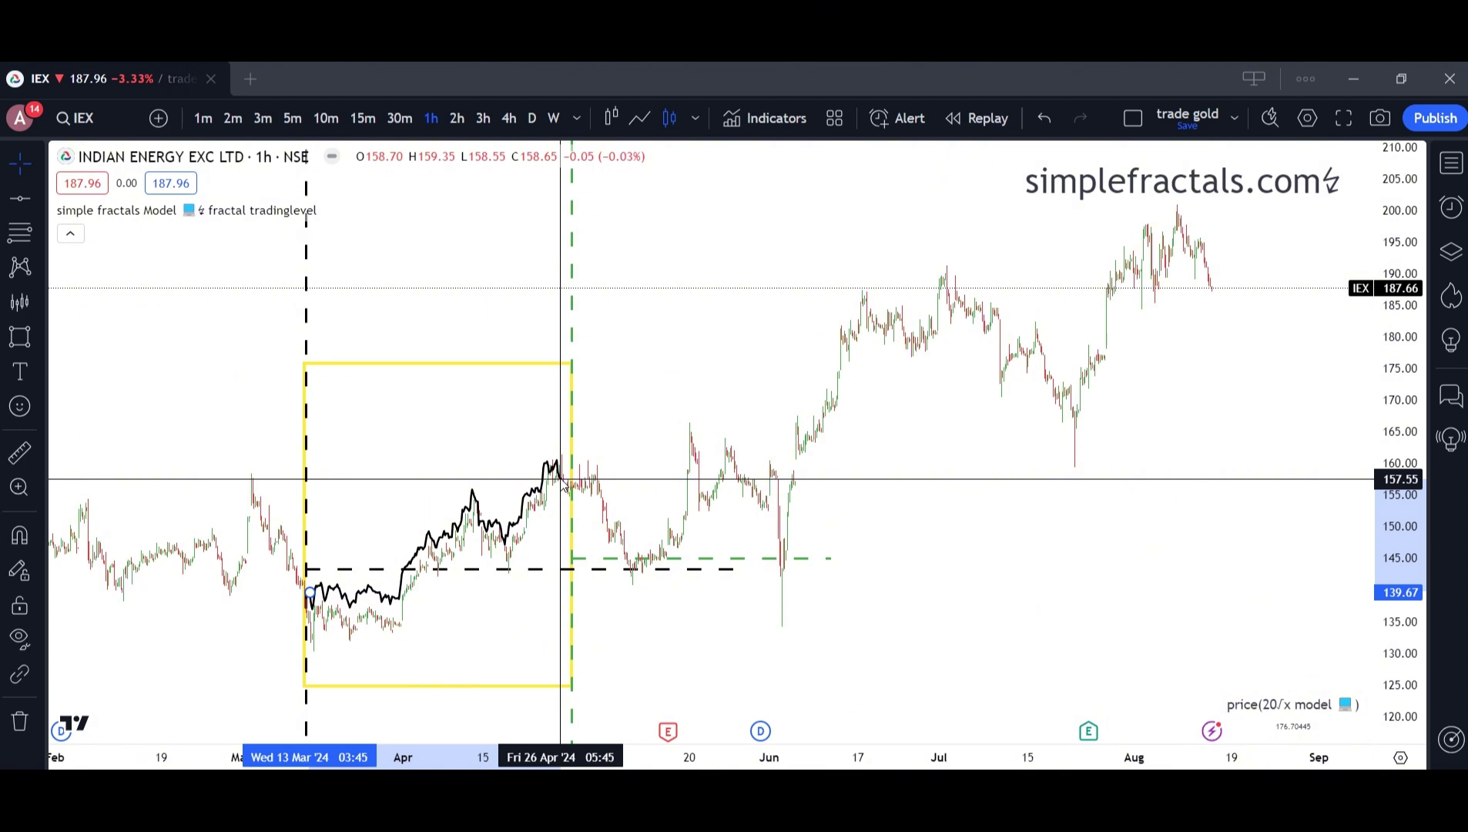
{"action": "key", "text": "Delete"}
{"action": "left_click", "coordinate": [571, 366]}
{"action": "key", "text": "Delete"}
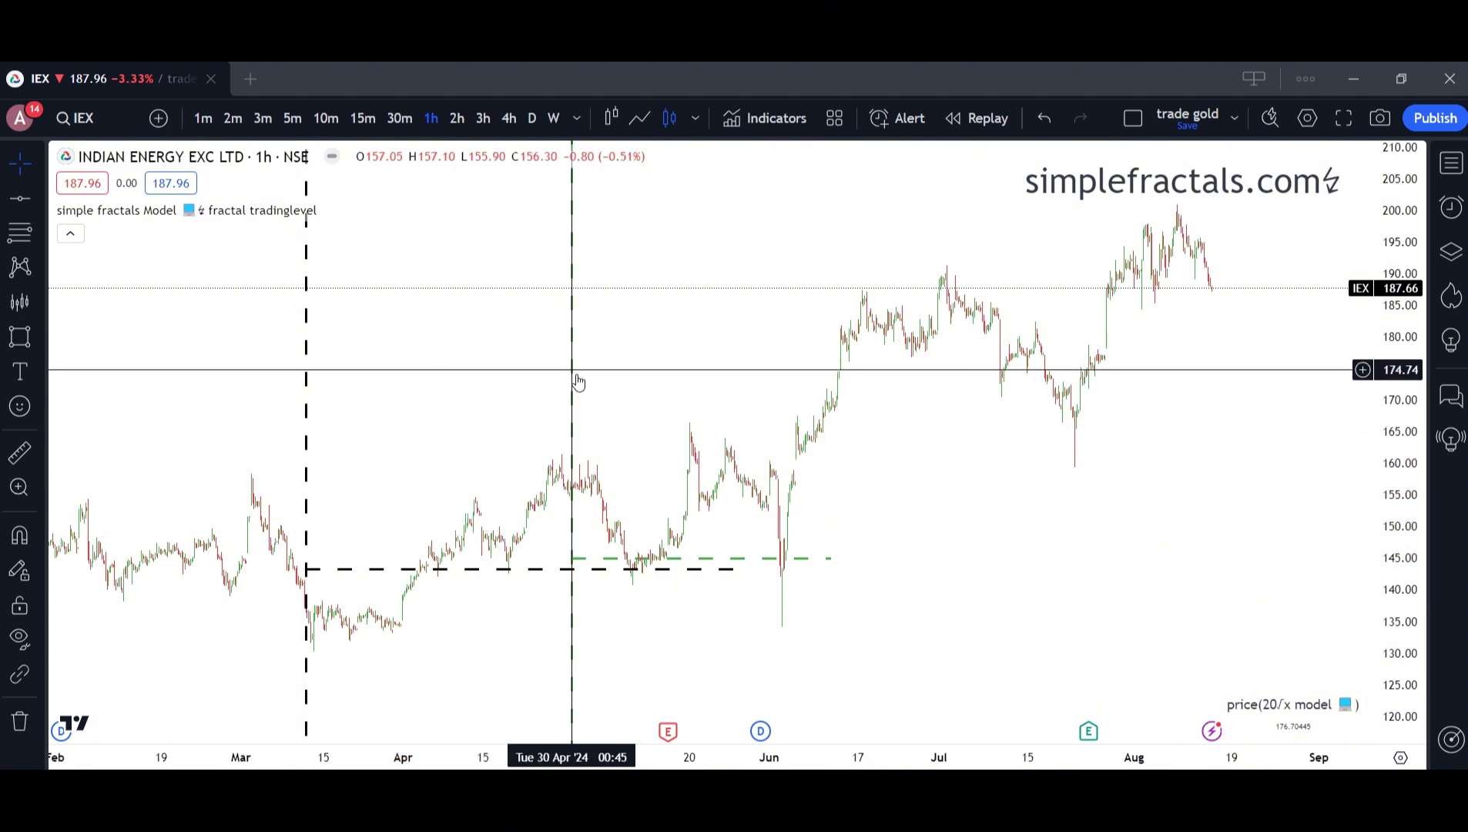
Start bar replay on the IEX hourly chart from a candle shortly after 20 May 2024.
{"action": "left_click", "coordinate": [977, 117]}
{"action": "left_click", "coordinate": [704, 386]}
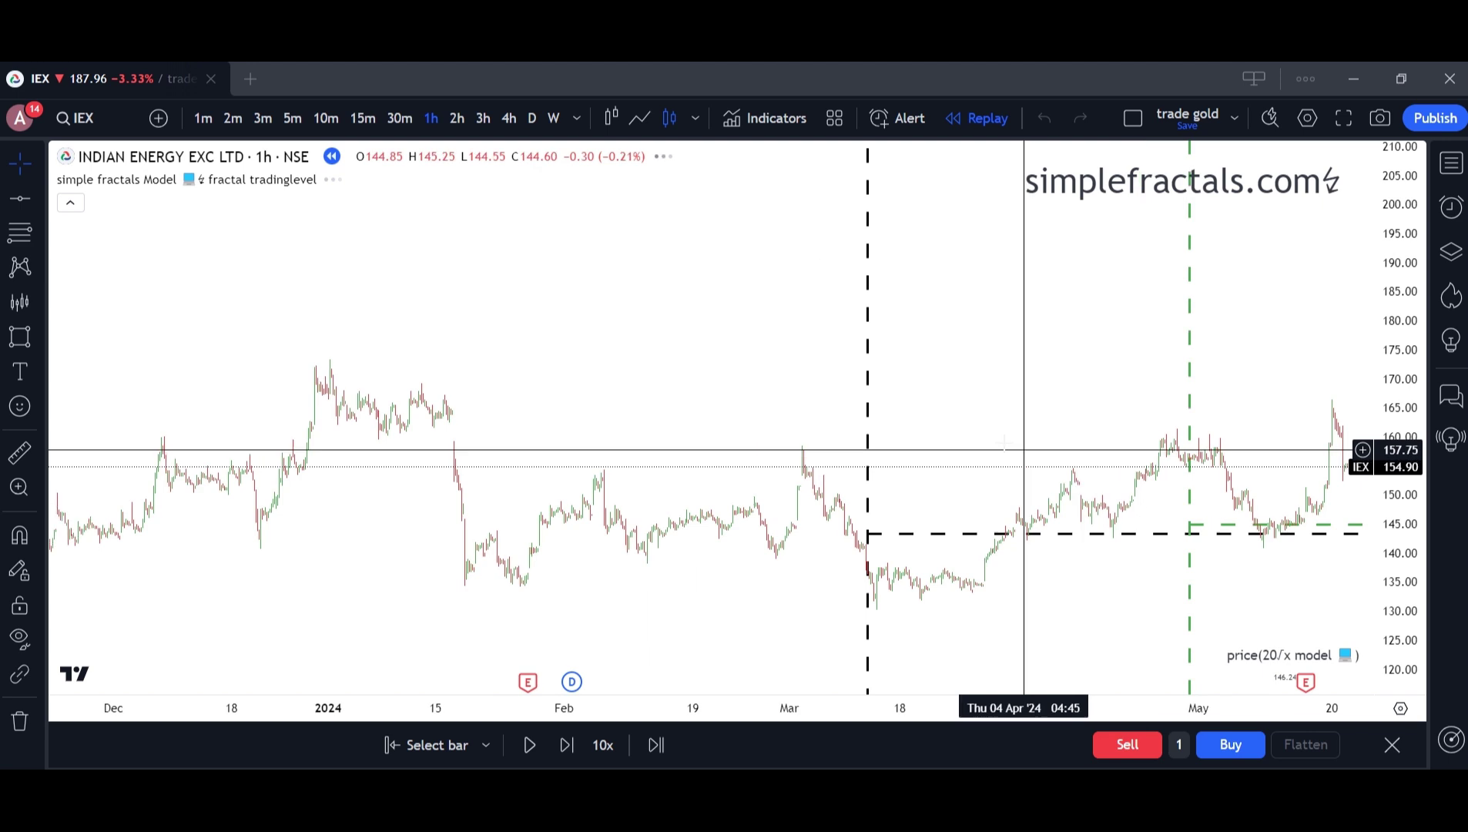
{"action": "scroll", "coordinate": [907, 601], "scroll_direction": "up", "scroll_amount": 4}
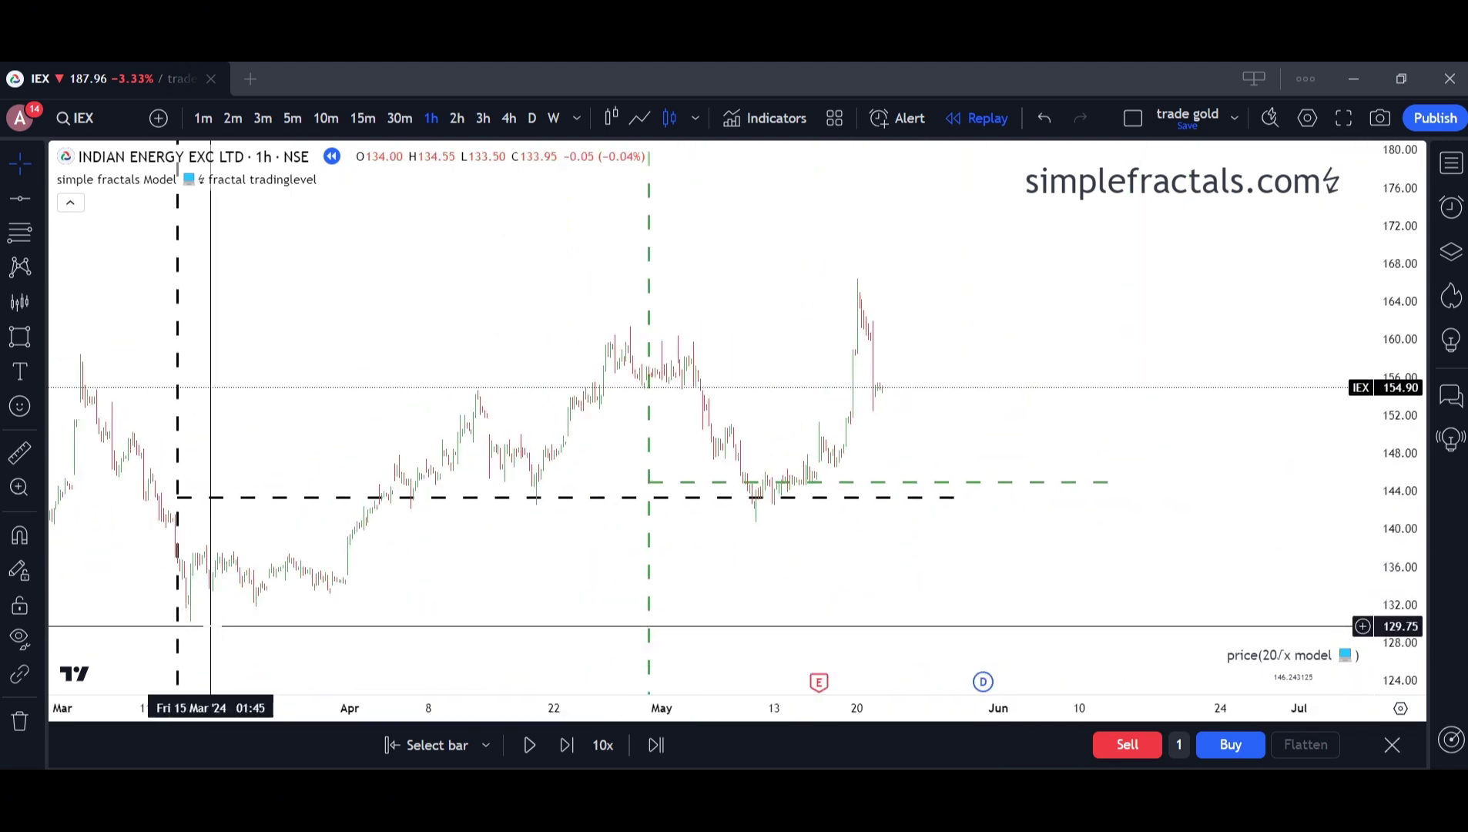
Try boxing the March to April price action with a freehand brush stroke and remove the drawing.
{"action": "left_click", "coordinate": [19, 336]}
{"action": "mouse_move", "coordinate": [160, 642]}
{"action": "left_mouse_down"}
{"action": "mouse_move", "coordinate": [425, 632]}
{"action": "mouse_move", "coordinate": [582, 449]}
{"action": "mouse_move", "coordinate": [264, 324]}
{"action": "mouse_move", "coordinate": [176, 607]}
{"action": "left_mouse_up"}
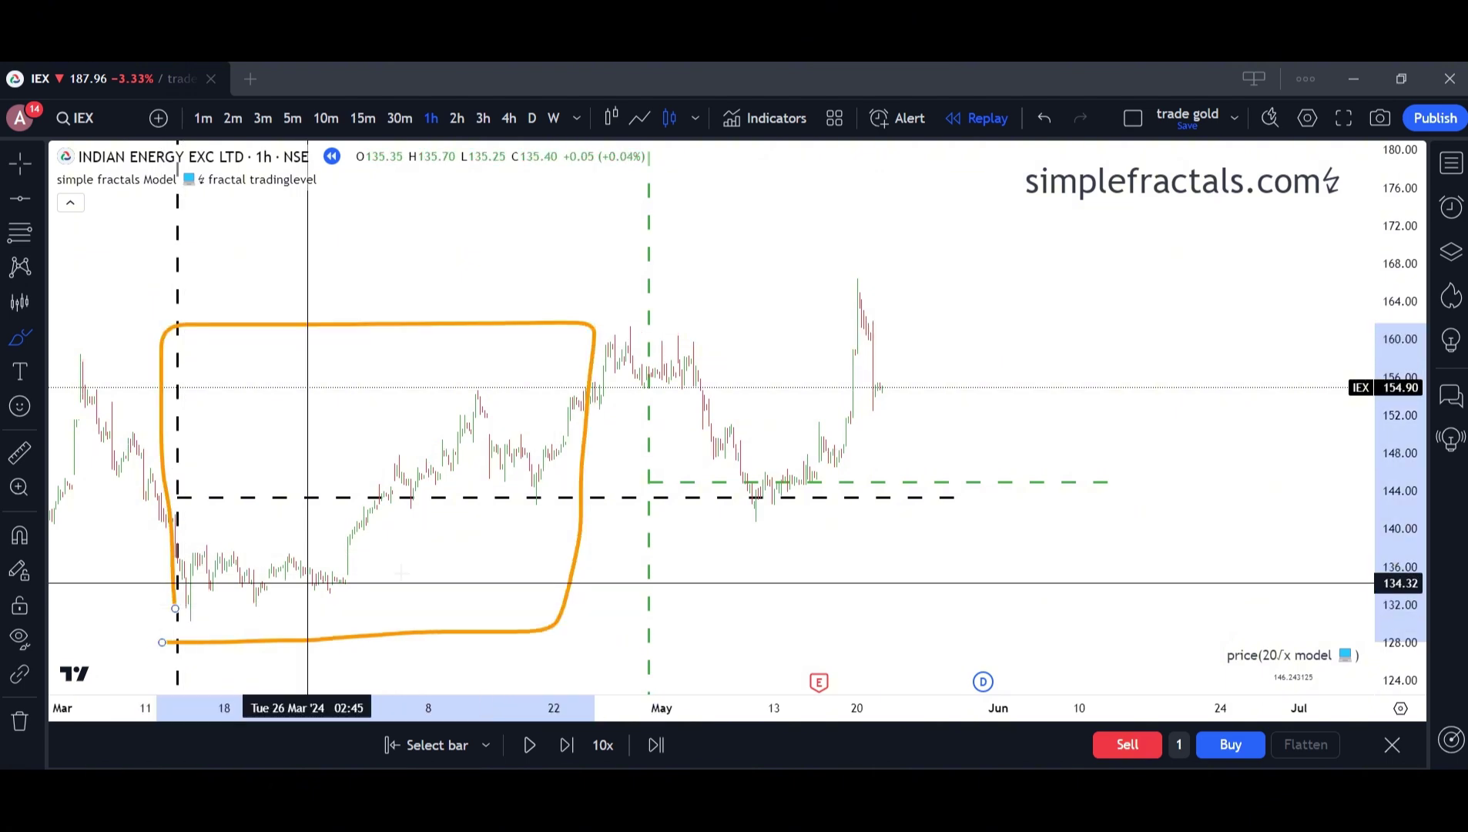
{"action": "right_click", "coordinate": [803, 305]}
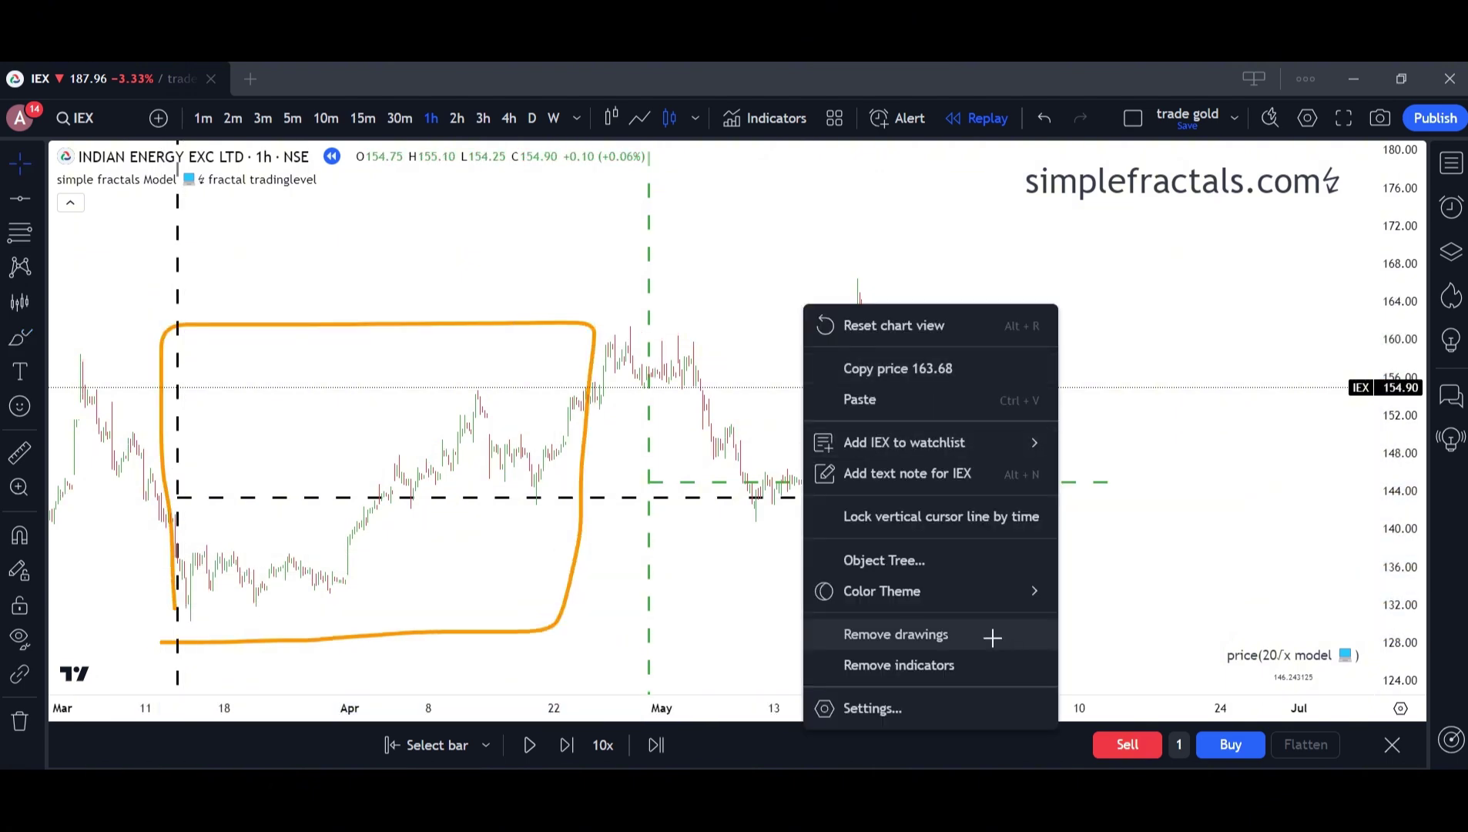
{"action": "left_click", "coordinate": [993, 638]}
Draw a yellow rectangle around the April swing before the green dashed vertical, from about 141 to 163.
{"action": "scroll", "coordinate": [507, 393], "scroll_direction": "up", "scroll_amount": 2}
{"action": "left_click_drag", "start_coordinate": [507, 392], "coordinate": [774, 393]}
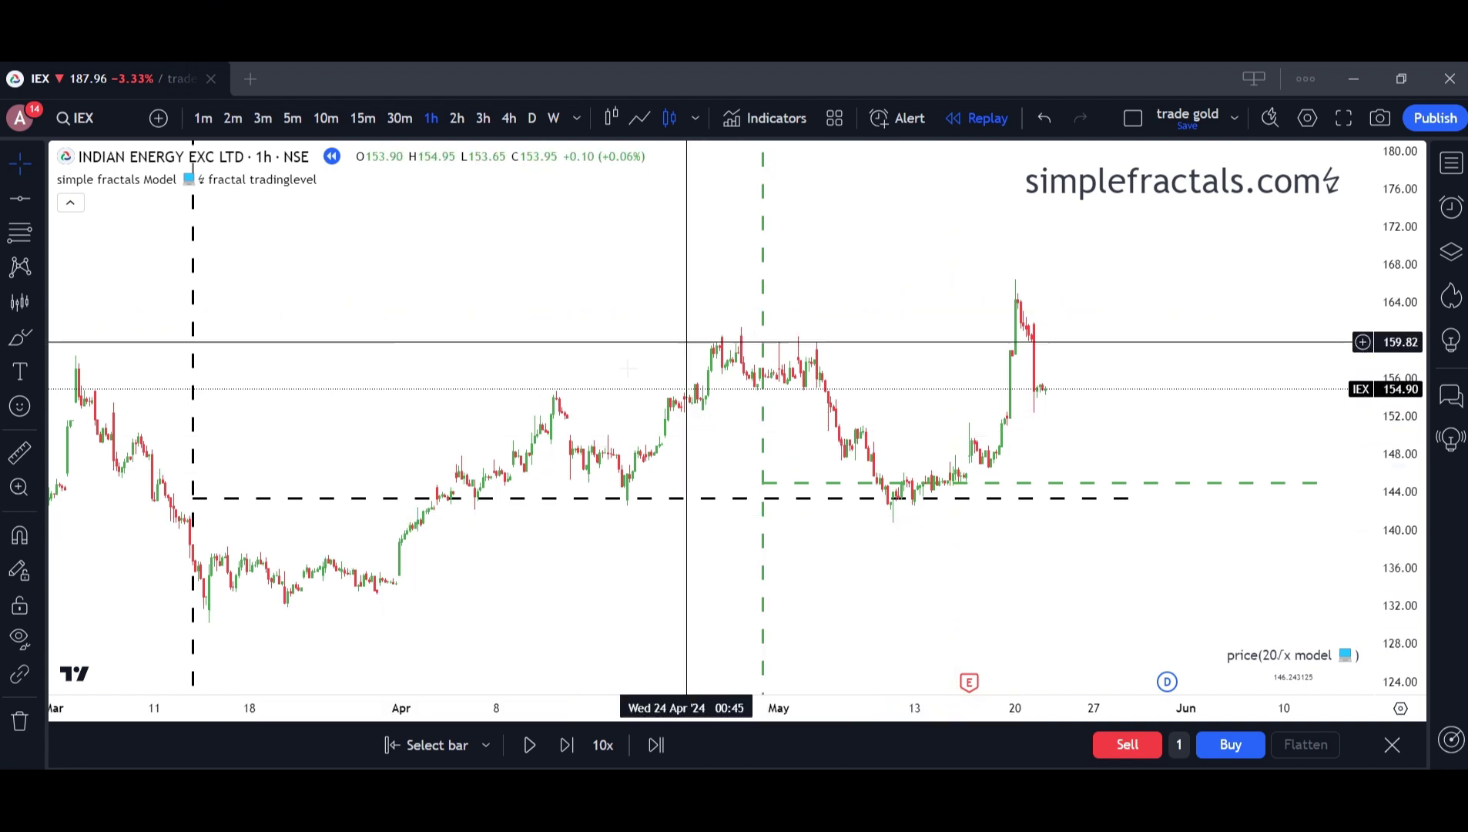
{"action": "scroll", "coordinate": [959, 535], "scroll_direction": "down", "scroll_amount": 3}
{"action": "left_click_drag", "start_coordinate": [978, 557], "coordinate": [874, 579]}
{"action": "scroll", "coordinate": [900, 577], "scroll_direction": "up", "scroll_amount": 1}
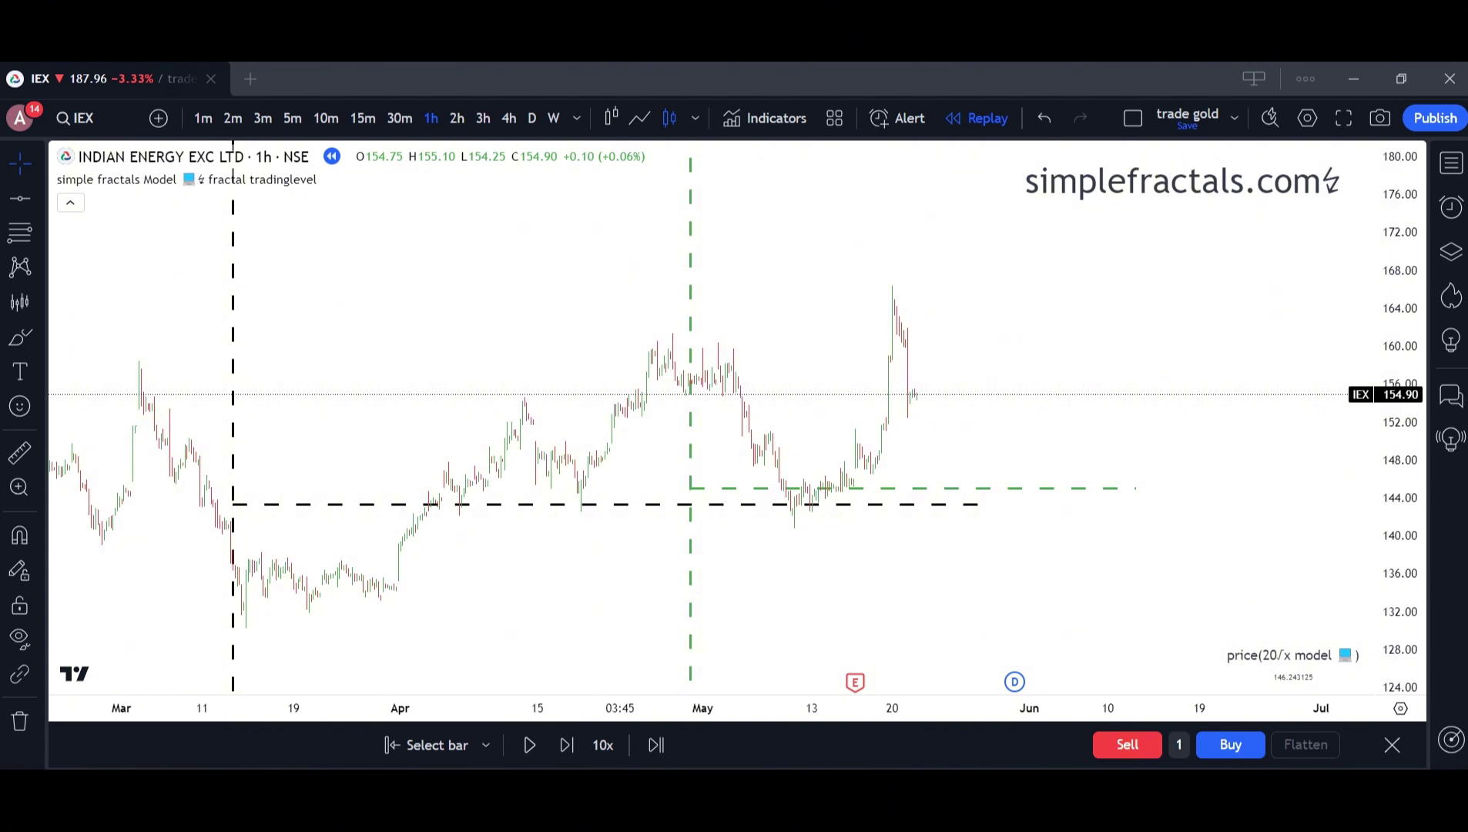
{"action": "left_click_drag", "start_coordinate": [452, 525], "coordinate": [677, 321]}
{"action": "left_click", "coordinate": [588, 274]}
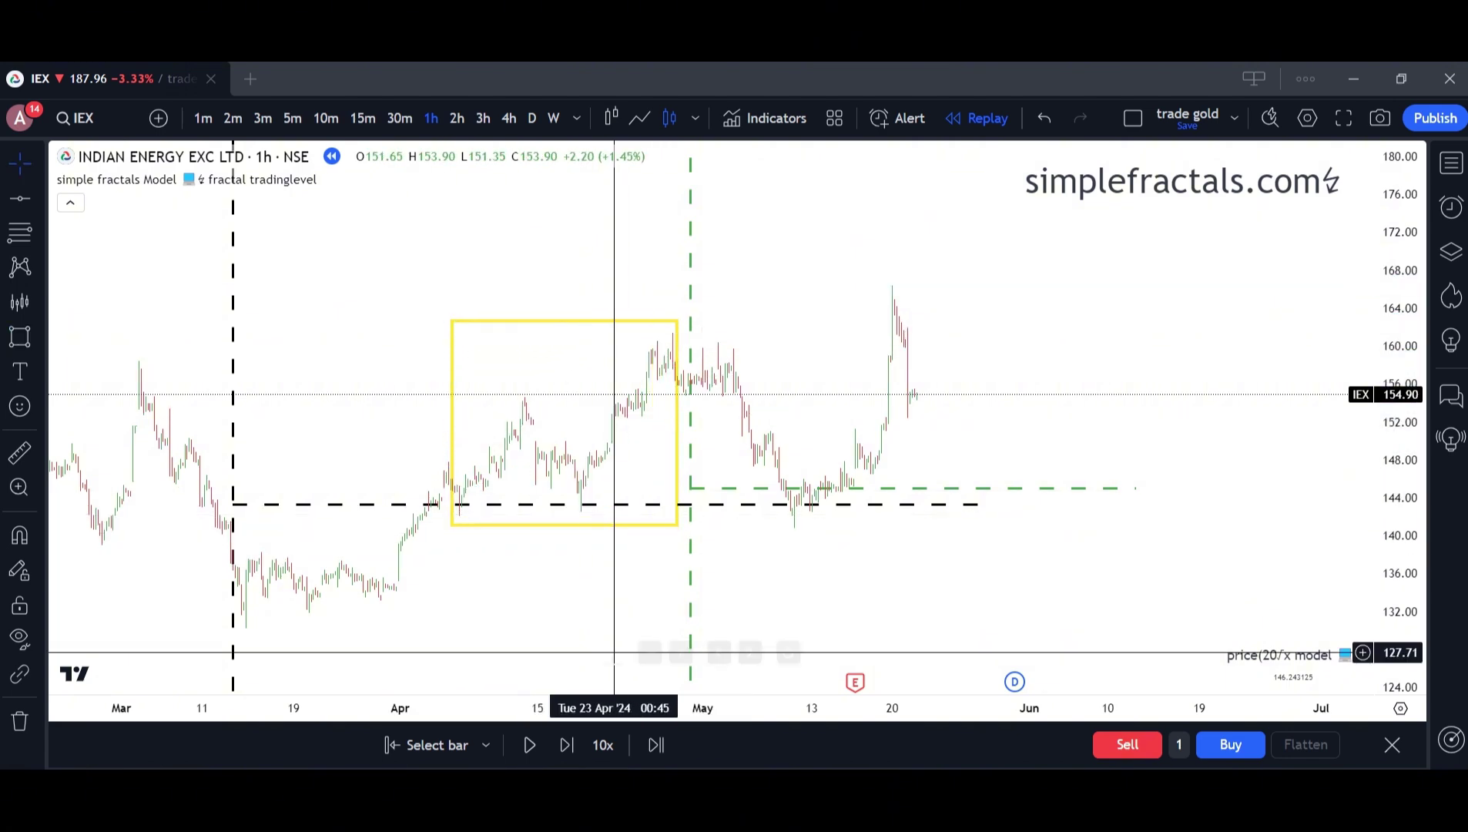
Copy the boxed swing from about 4 to 28 April as a bars pattern.
{"action": "left_click", "coordinate": [19, 302]}
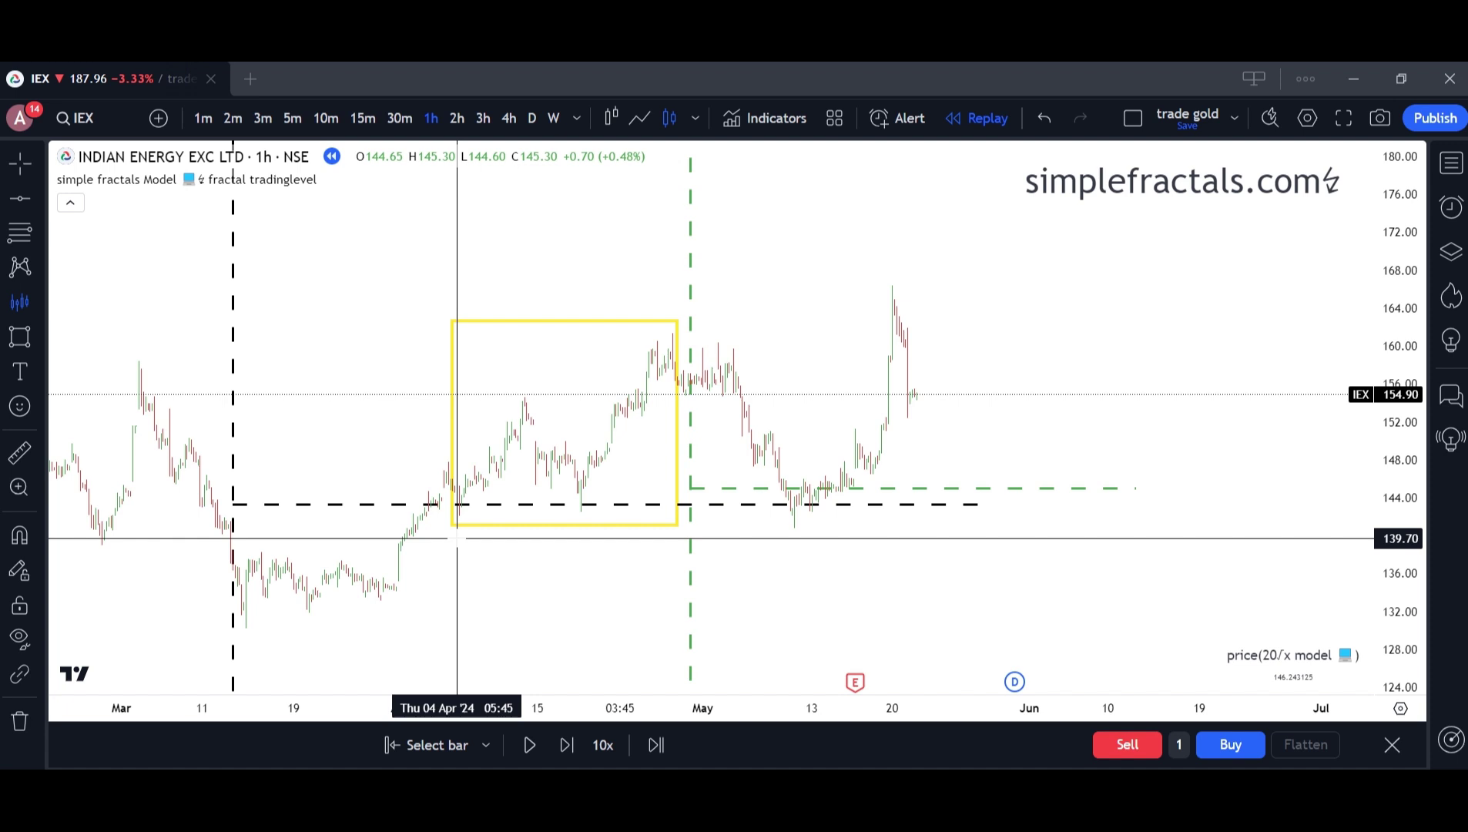
{"action": "left_click", "coordinate": [457, 458]}
{"action": "left_click", "coordinate": [672, 320]}
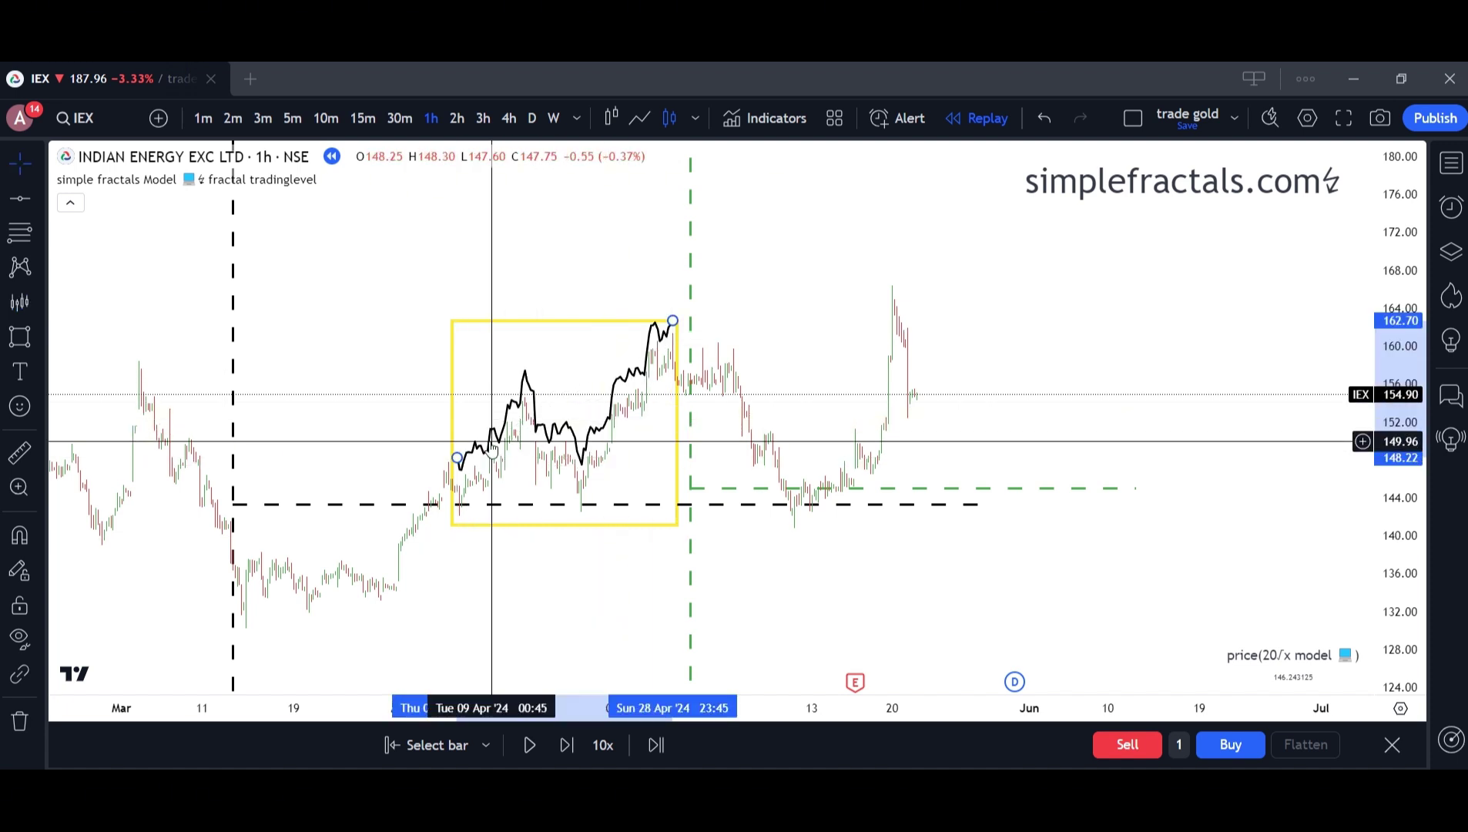
Stretch the bars pattern so it starts near the March low and ends around 20 June at about 180.
{"action": "left_click_drag", "start_coordinate": [456, 457], "coordinate": [329, 575]}
{"action": "left_click", "coordinate": [677, 322]}
{"action": "left_click_drag", "start_coordinate": [672, 320], "coordinate": [1206, 160]}
{"action": "left_click", "coordinate": [1228, 331]}
{"action": "scroll", "coordinate": [1094, 552], "scroll_direction": "down", "scroll_amount": 3}
Extend the bars pattern's end to about 183 in the second half of August.
{"action": "left_click_drag", "start_coordinate": [1399, 319], "coordinate": [1400, 473]}
{"action": "scroll", "coordinate": [1232, 569], "scroll_direction": "down", "scroll_amount": 4}
{"action": "left_click_drag", "start_coordinate": [1185, 573], "coordinate": [1021, 607]}
{"action": "left_click_drag", "start_coordinate": [1053, 276], "coordinate": [1355, 241]}
{"action": "mouse_move", "coordinate": [618, 568]}
{"action": "left_mouse_down"}
{"action": "mouse_move", "coordinate": [593, 558]}
{"action": "mouse_move", "coordinate": [611, 551]}
{"action": "left_mouse_up"}
{"action": "left_click_drag", "start_coordinate": [1349, 247], "coordinate": [1340, 260]}
{"action": "left_click_drag", "start_coordinate": [1015, 391], "coordinate": [972, 386]}
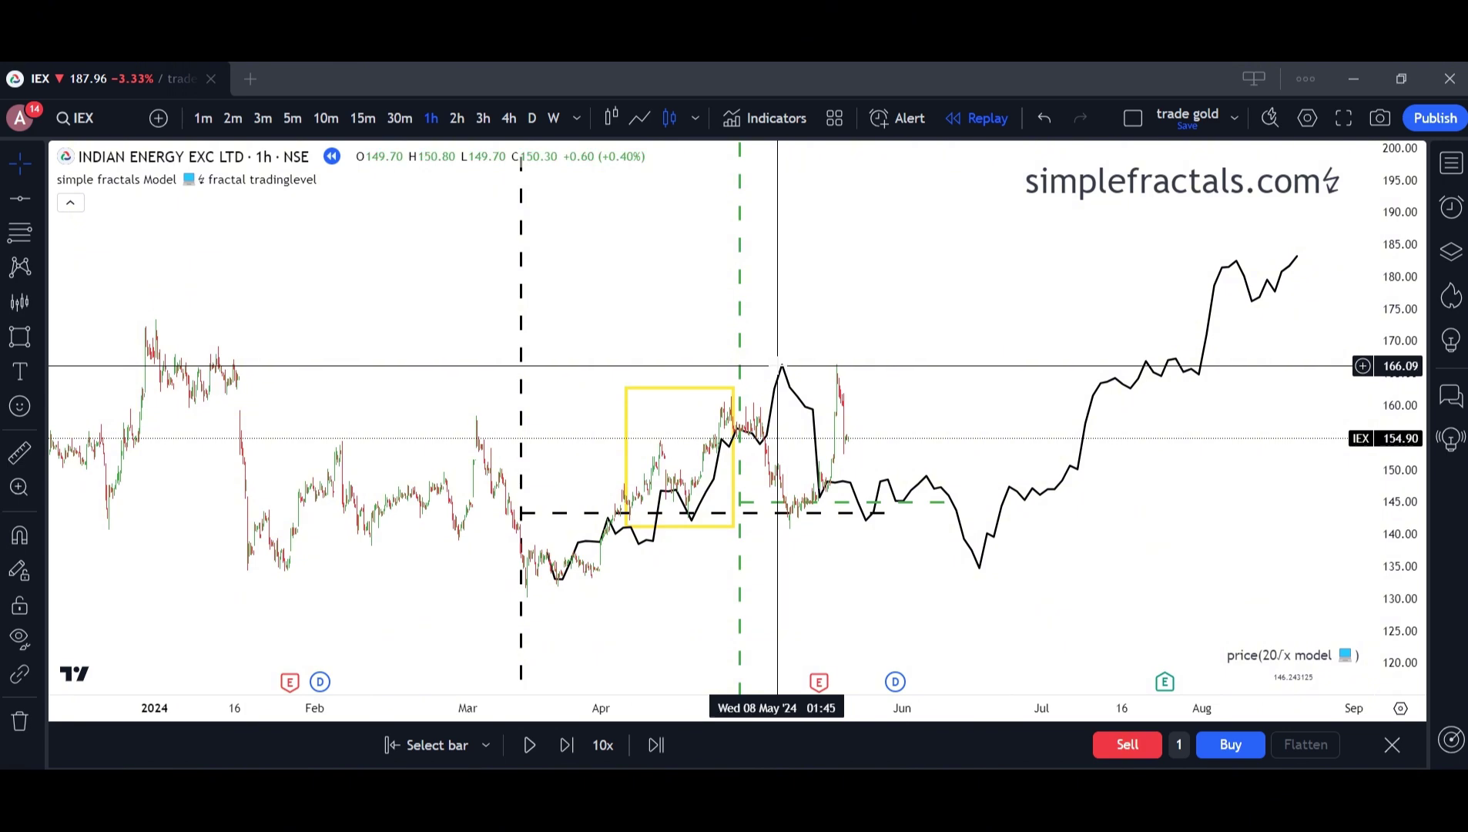
Place a long position with its entry at the projection's June low, about 134.5, and raise its target to about 183.
{"action": "left_click_drag", "start_coordinate": [810, 365], "coordinate": [774, 364]}
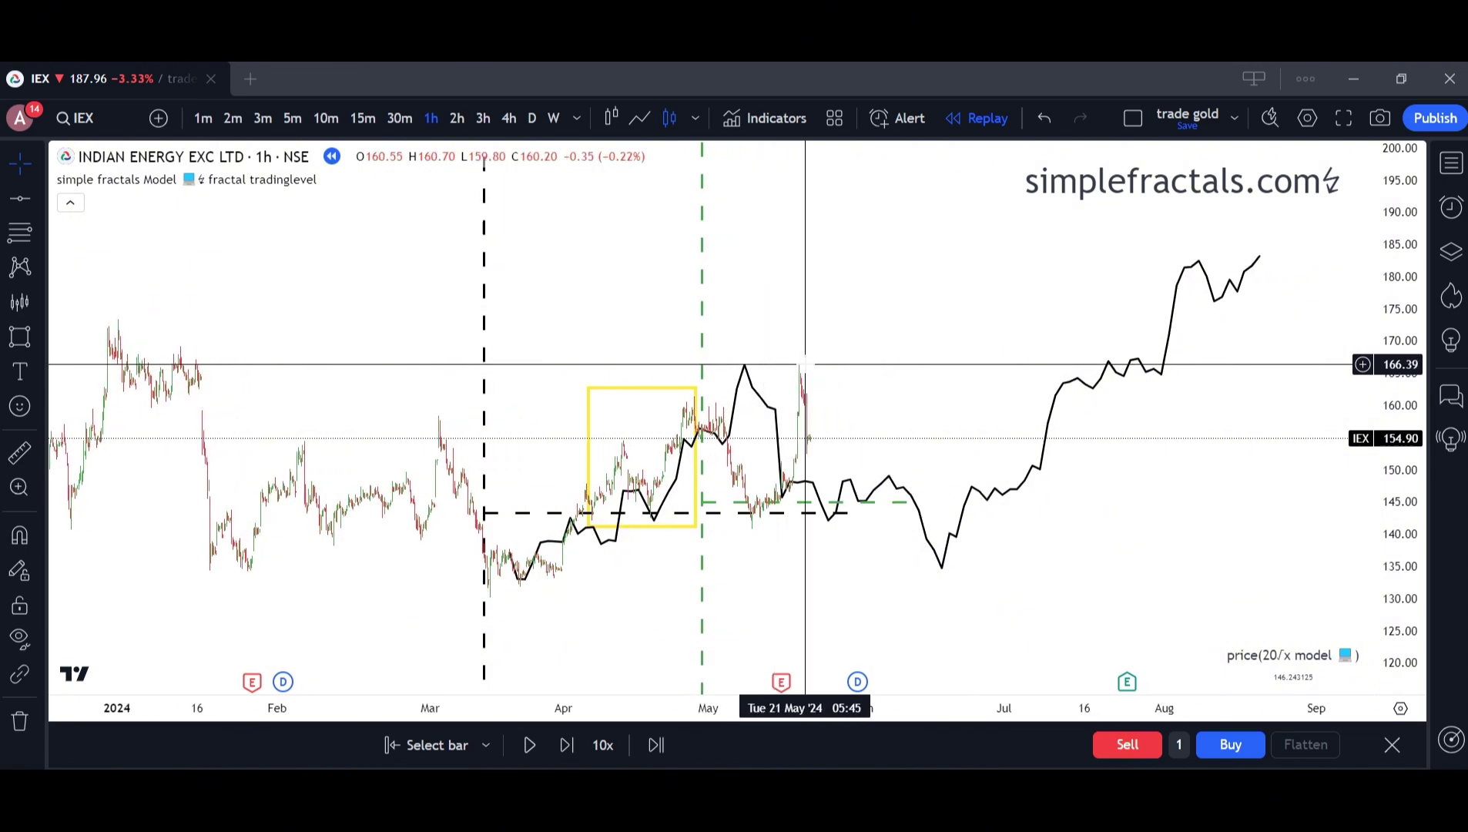
{"action": "scroll", "coordinate": [609, 596], "scroll_direction": "right", "scroll_amount": 3}
{"action": "scroll", "coordinate": [806, 573], "scroll_direction": "right", "scroll_amount": 6}
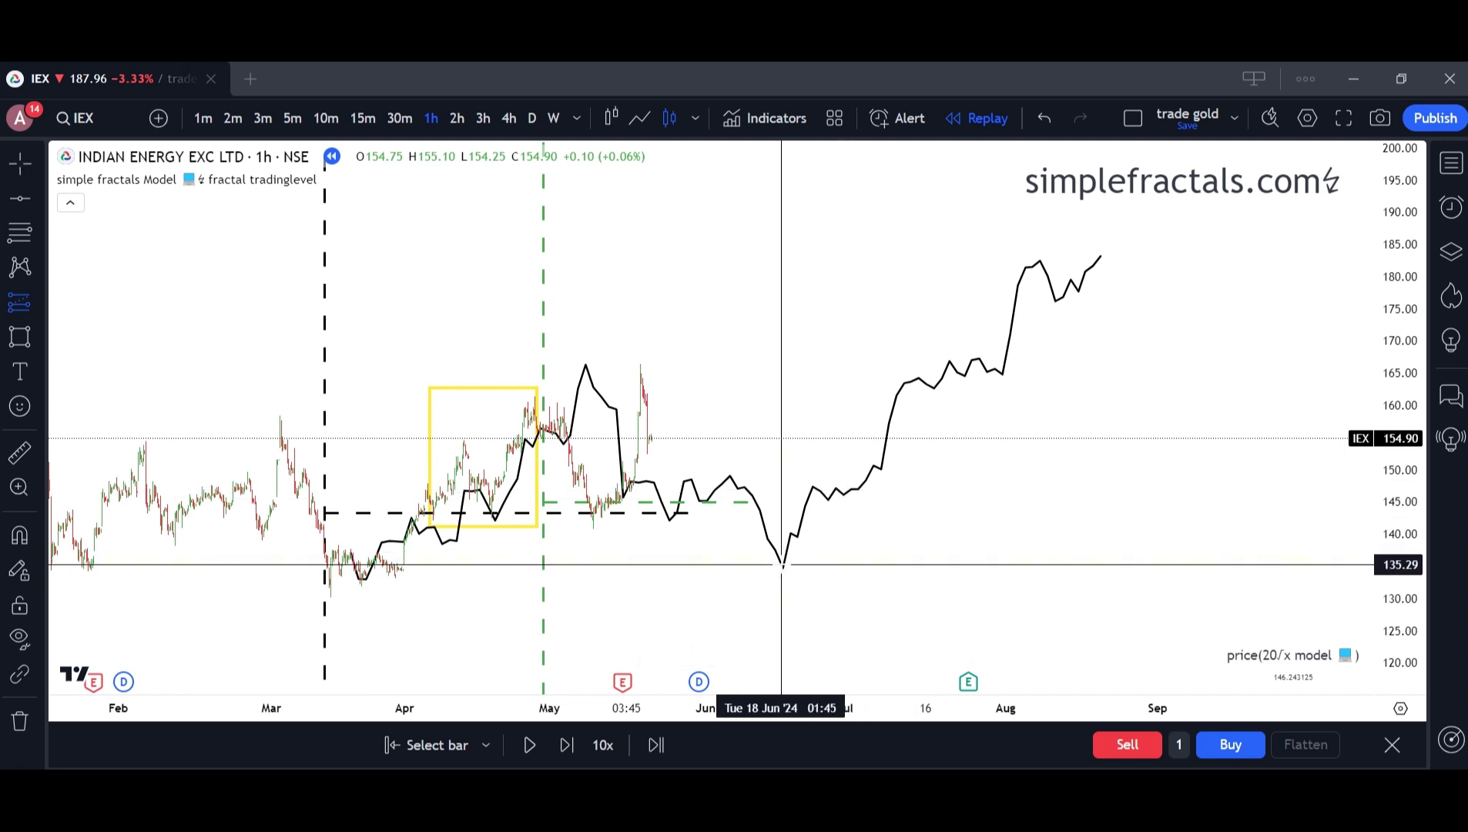
{"action": "left_click", "coordinate": [782, 564]}
{"action": "left_click_drag", "start_coordinate": [781, 514], "coordinate": [795, 256]}
Widen the long position to span from the start of June to the end of the projected path in August.
{"action": "left_click_drag", "start_coordinate": [992, 567], "coordinate": [1110, 565]}
{"action": "left_click_drag", "start_coordinate": [782, 577], "coordinate": [705, 569]}
{"action": "left_click", "coordinate": [596, 565]}
{"action": "mouse_move", "coordinate": [591, 577]}
{"action": "left_mouse_down"}
{"action": "mouse_move", "coordinate": [579, 586]}
{"action": "mouse_move", "coordinate": [584, 559]}
{"action": "left_mouse_up"}
{"action": "left_click_drag", "start_coordinate": [697, 586], "coordinate": [701, 590]}
{"action": "left_click", "coordinate": [605, 566]}
{"action": "left_click_drag", "start_coordinate": [604, 563], "coordinate": [597, 586]}
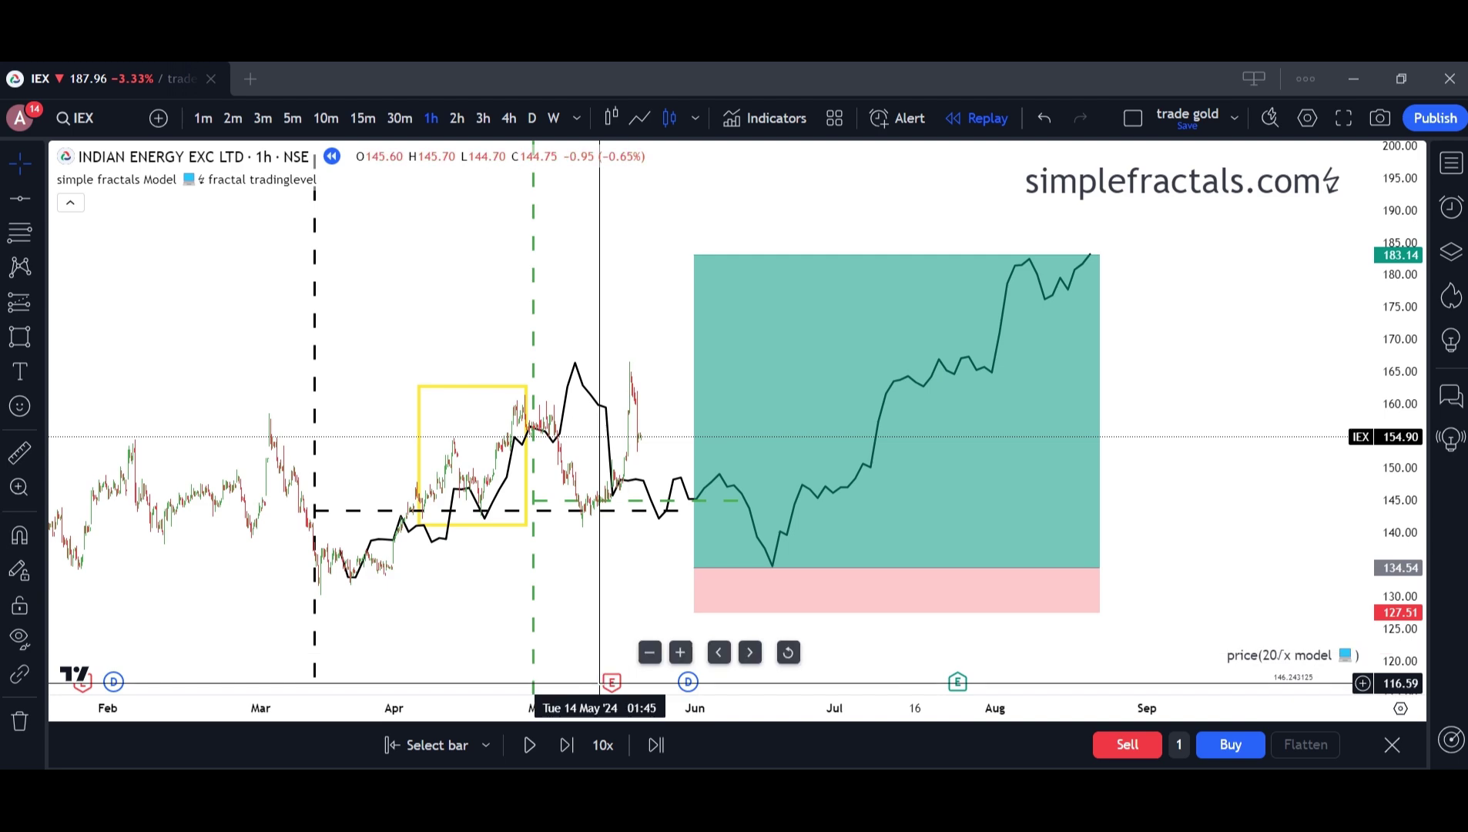
Play the replay until price passes the long position's target, pause it, and compare the price with the projected path.
{"action": "left_click", "coordinate": [528, 743]}
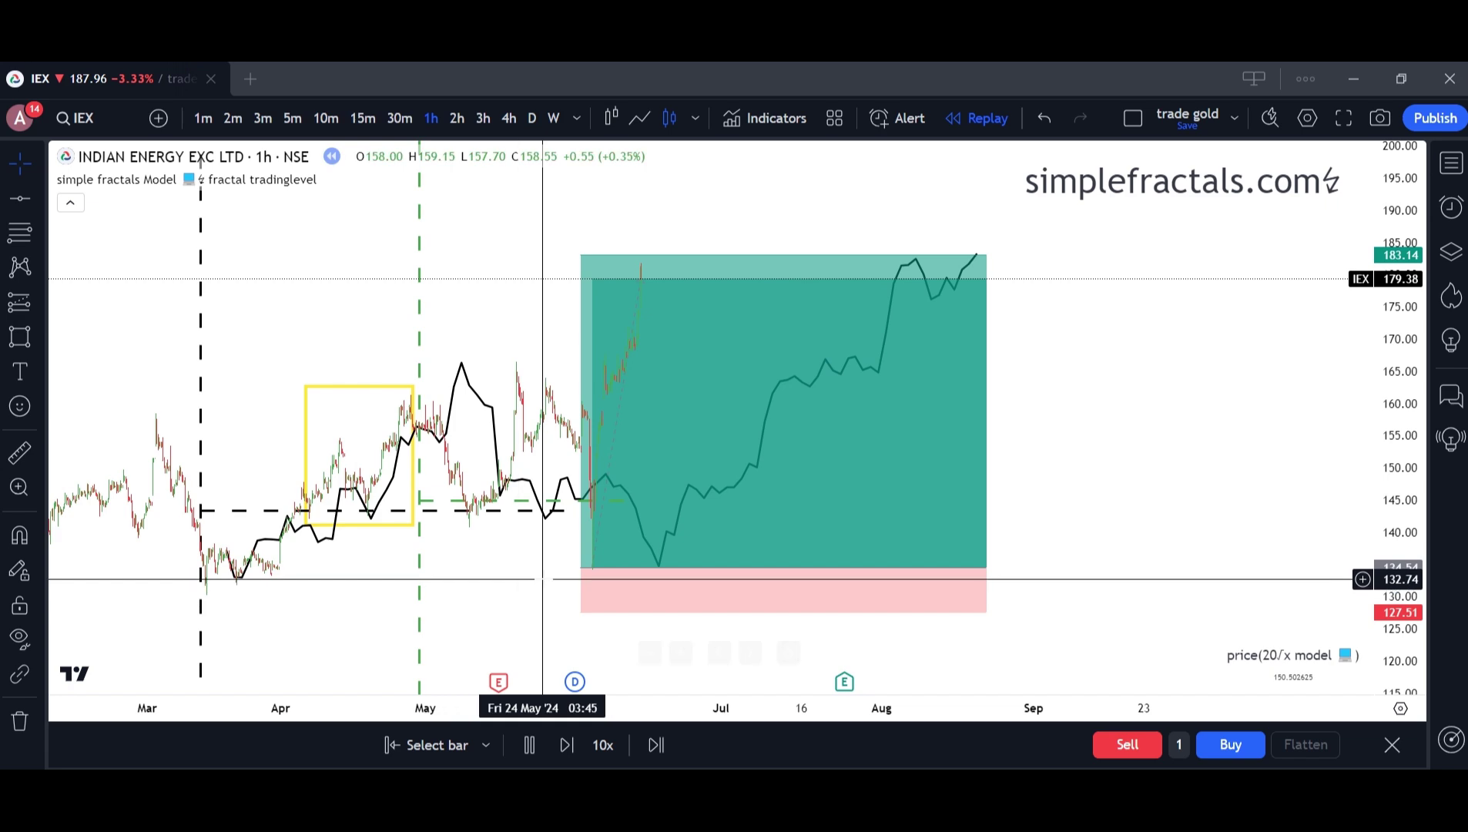
{"action": "left_click", "coordinate": [531, 745]}
{"action": "left_click_drag", "start_coordinate": [476, 597], "coordinate": [744, 609]}
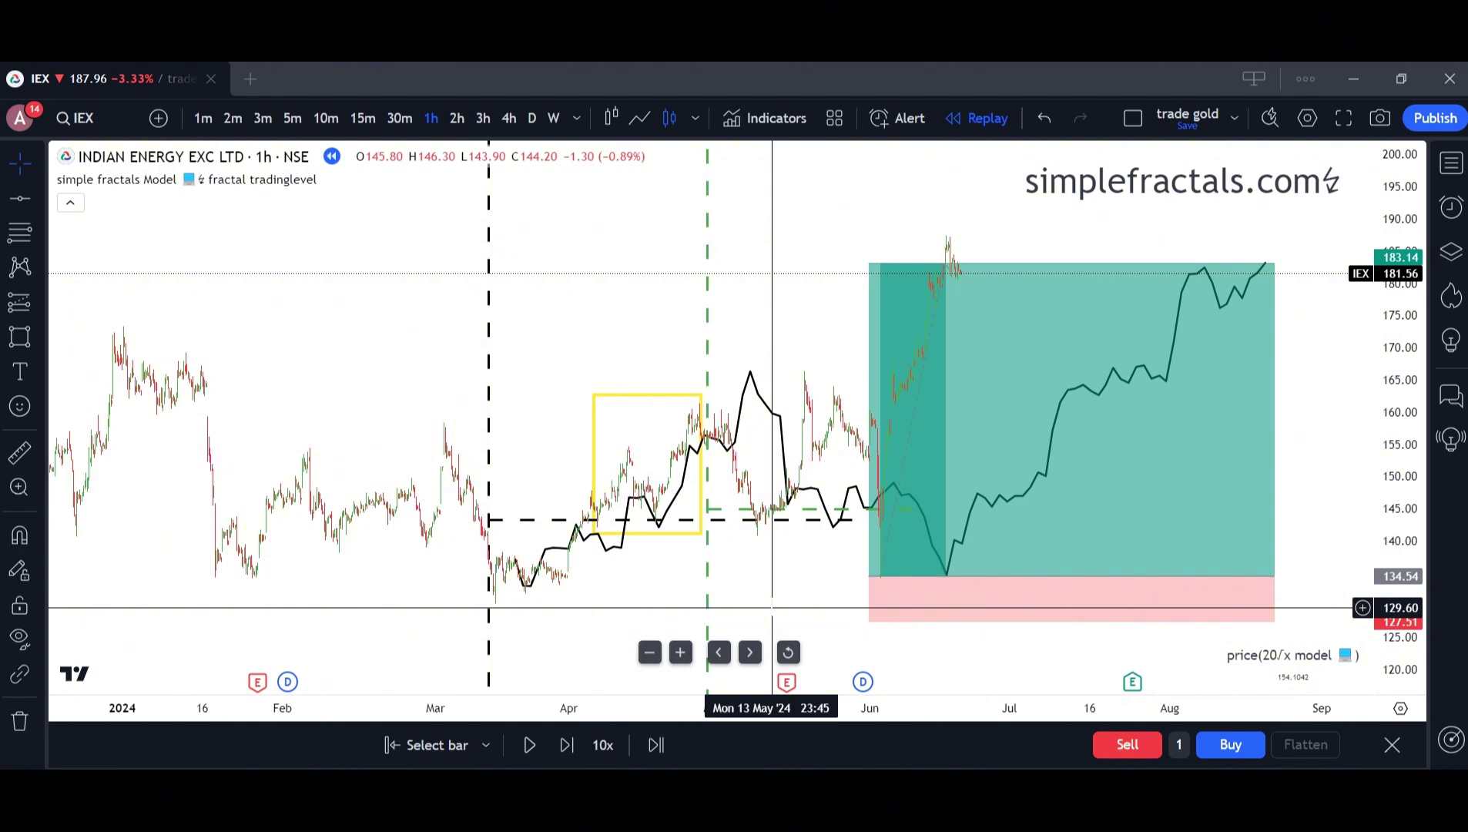
{"action": "left_click_drag", "start_coordinate": [733, 581], "coordinate": [654, 595]}
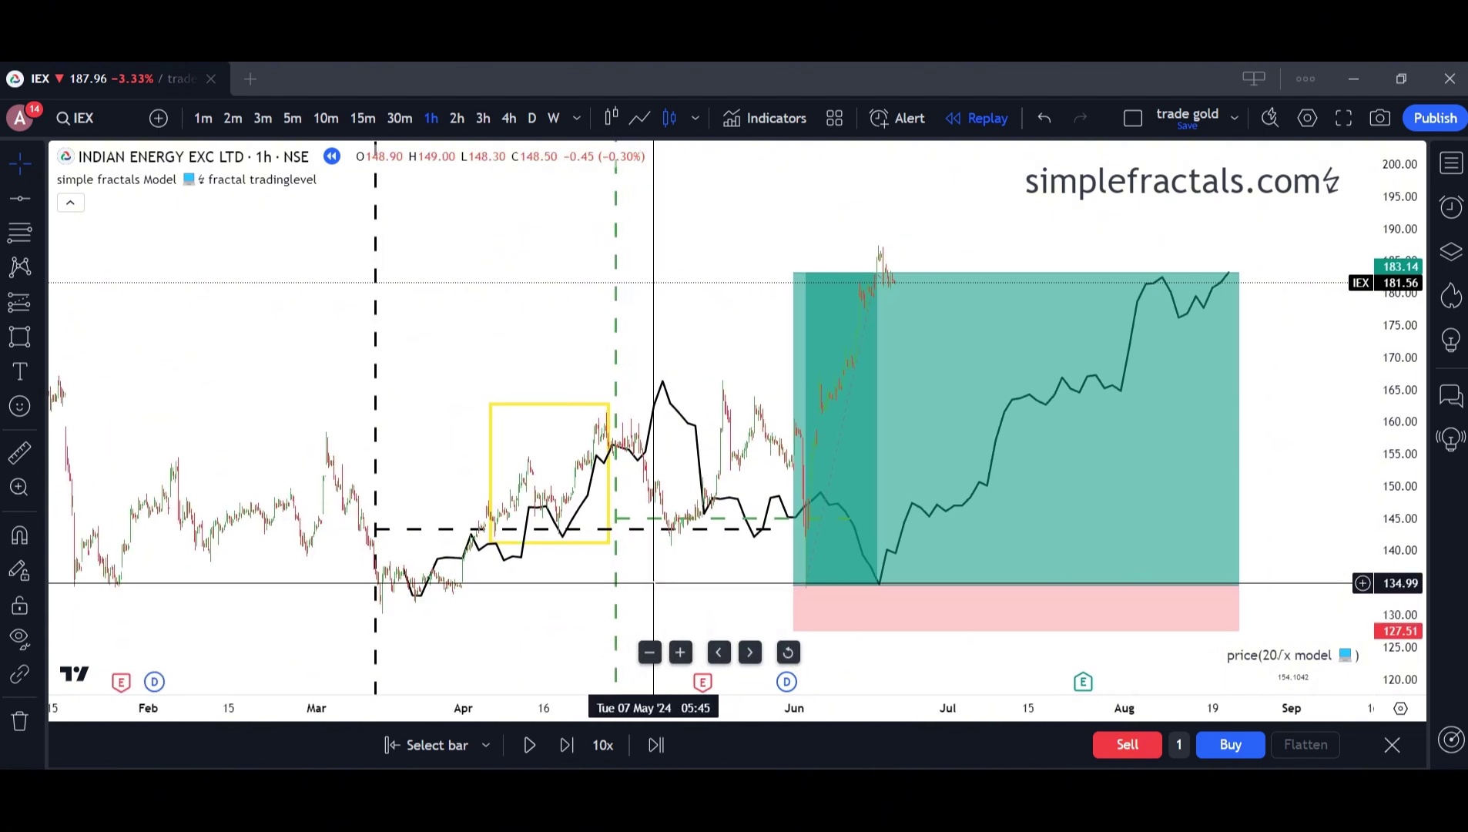
{"action": "scroll", "coordinate": [659, 585], "scroll_direction": "up", "scroll_amount": 2}
{"action": "scroll", "coordinate": [661, 584], "scroll_direction": "down", "scroll_amount": 2}
{"action": "left_click_drag", "start_coordinate": [688, 581], "coordinate": [649, 587]}
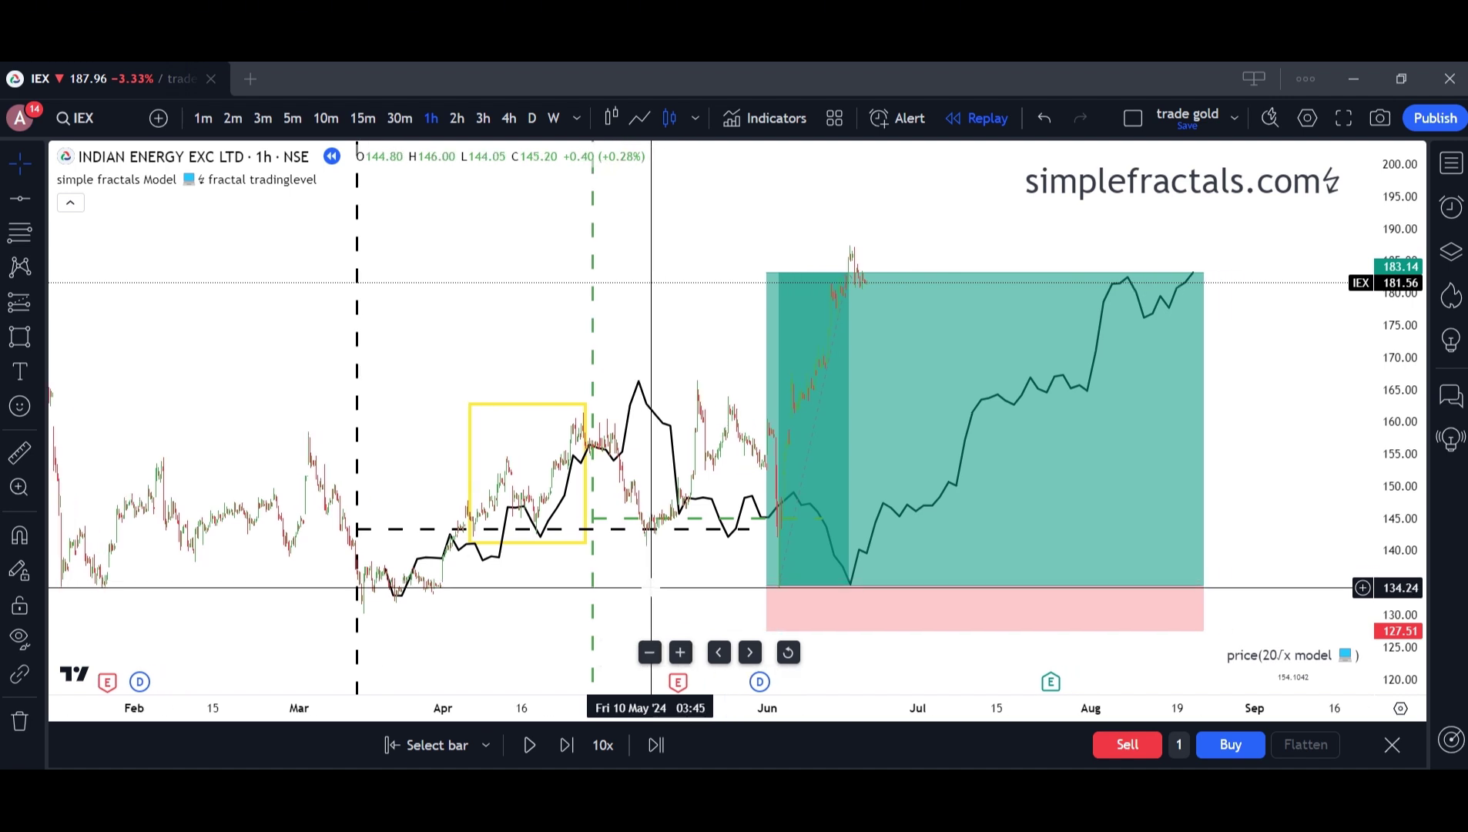